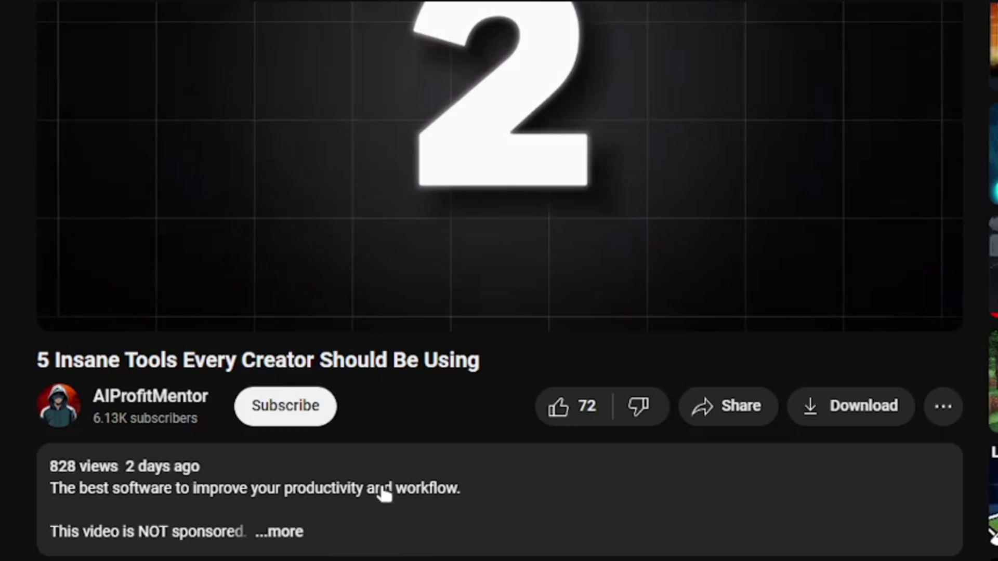
Step: Subscribe to the YouTube channel behind the creator tools video
{"action": "left_click", "coordinate": [294, 414]}
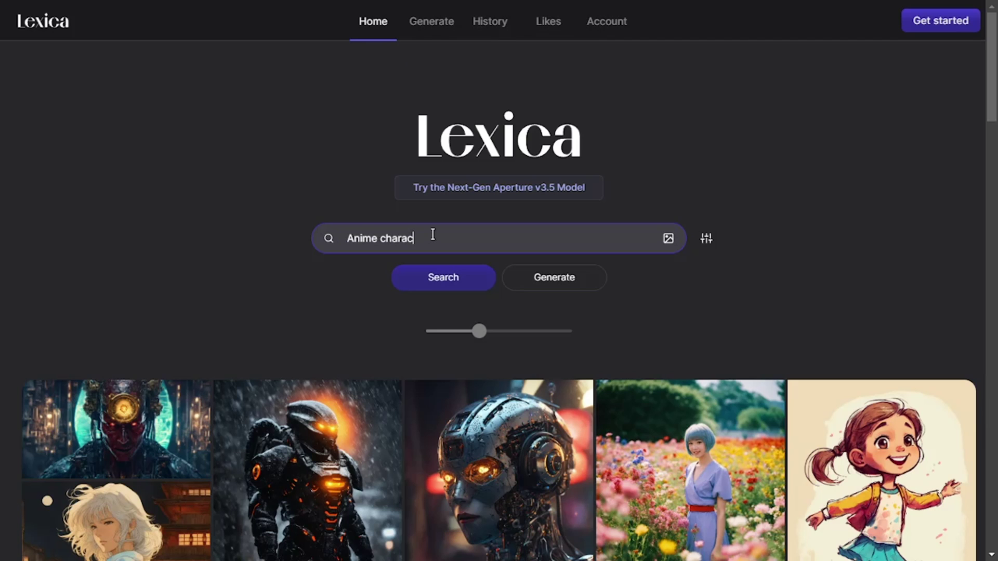
Step: Search Lexica for 'Anime character boy' images
{"action": "key", "text": "Return"}
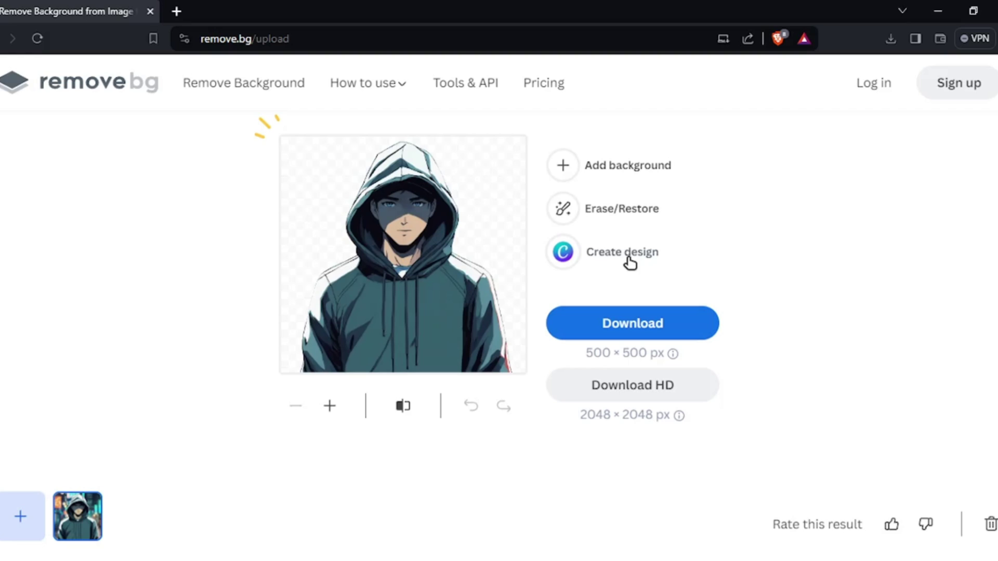
Step: Request the HD download of the hoodie cutout and reach remove.bg's free sign-up
{"action": "left_click", "coordinate": [598, 386]}
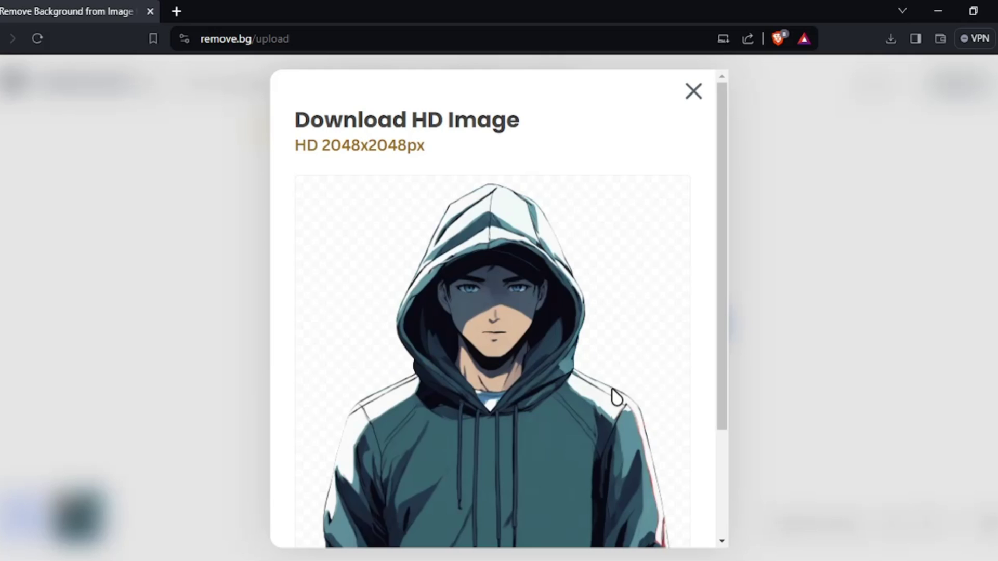
{"action": "scroll", "coordinate": [615, 397], "scroll_direction": "down", "scroll_amount": 3}
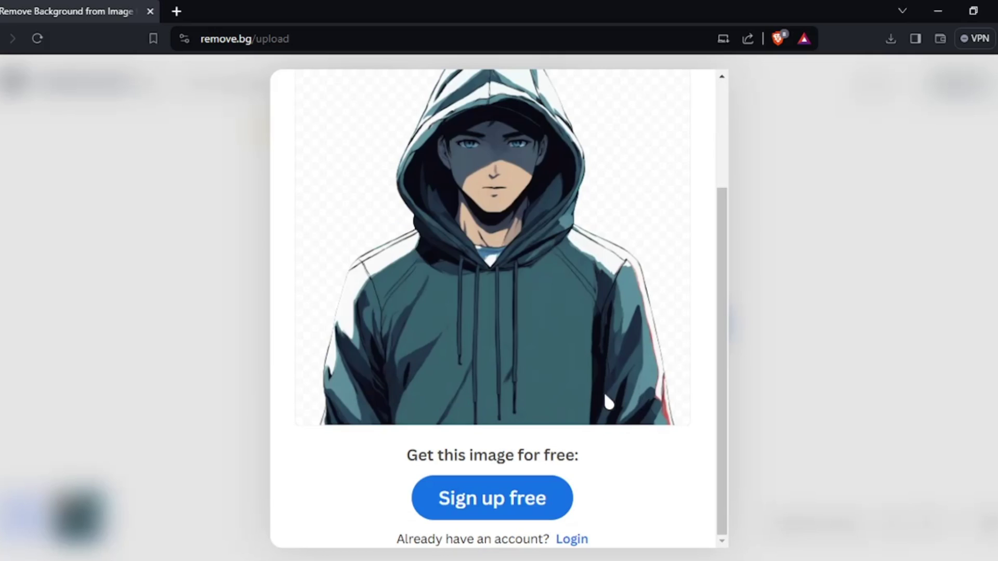
{"action": "left_click", "coordinate": [477, 509]}
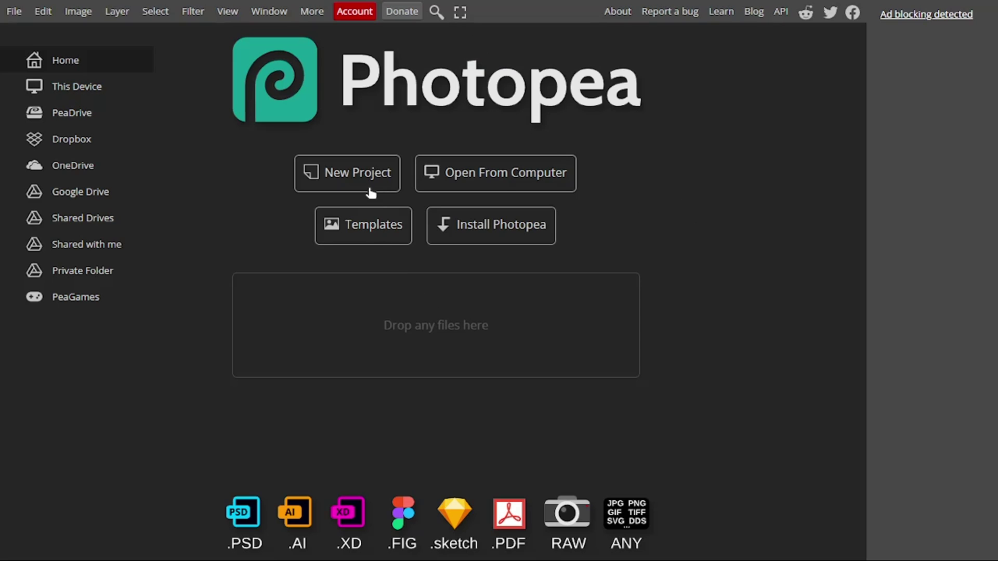
Step: Create a 500×500 white Photopea canvas and open the transparent hoodie character PNG
{"action": "left_click", "coordinate": [367, 179]}
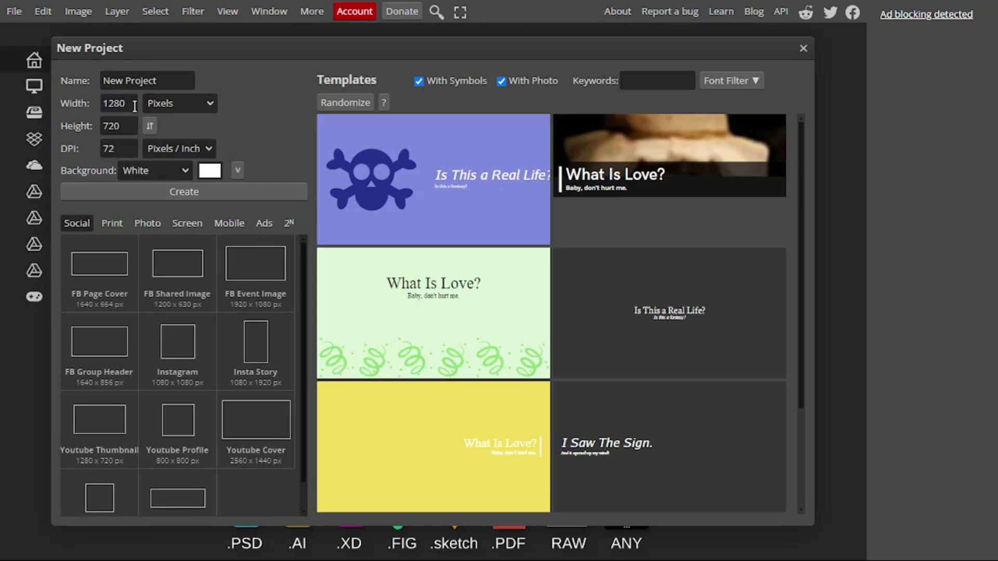
{"action": "left_click_drag", "start_coordinate": [137, 103], "coordinate": [65, 105]}
{"action": "type", "text": "500"}
{"action": "key", "text": "Tab"}
{"action": "type", "text": "5"}
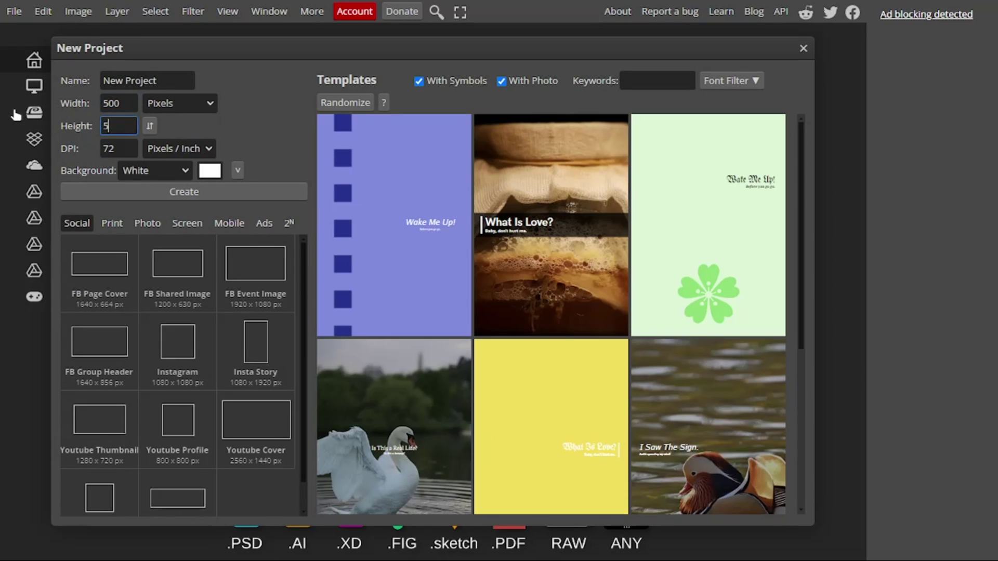
{"action": "key", "text": "Return"}
{"action": "left_click", "coordinate": [14, 12]}
{"action": "left_click", "coordinate": [21, 56]}
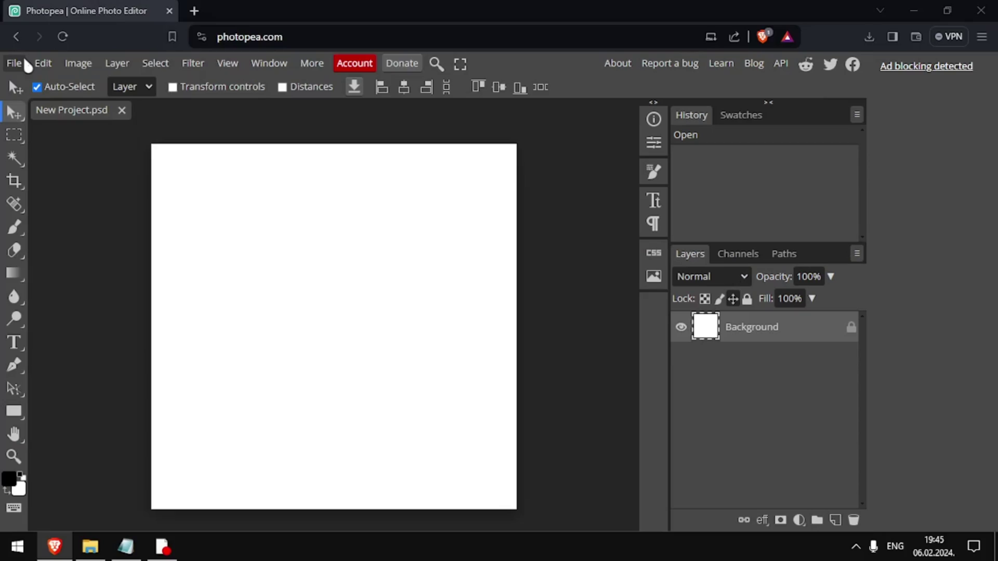
{"action": "scroll", "coordinate": [412, 267], "scroll_direction": "up", "scroll_amount": 2}
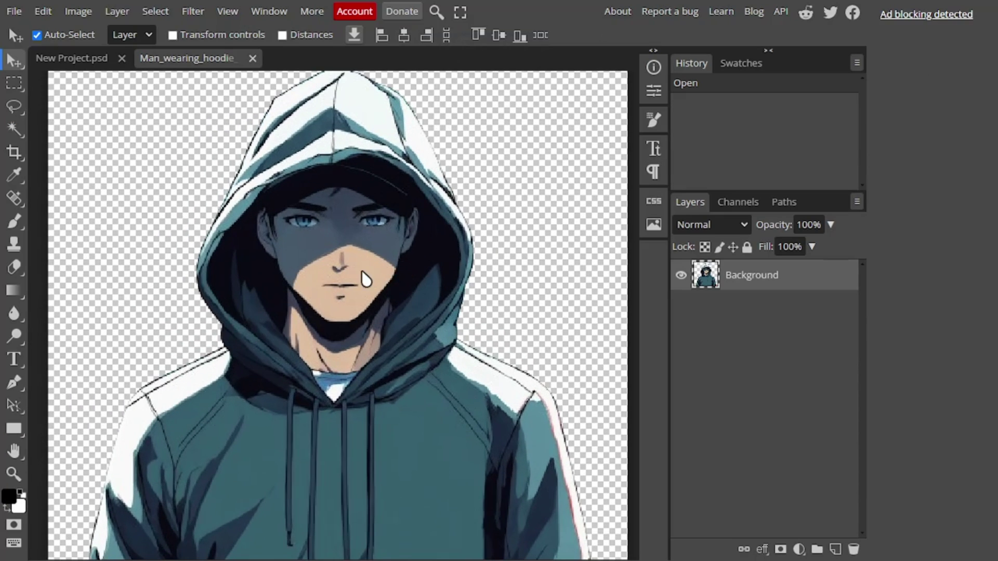
Step: Spot-heal away the character's mouth line and touch up the lower face
{"action": "key", "text": "m"}
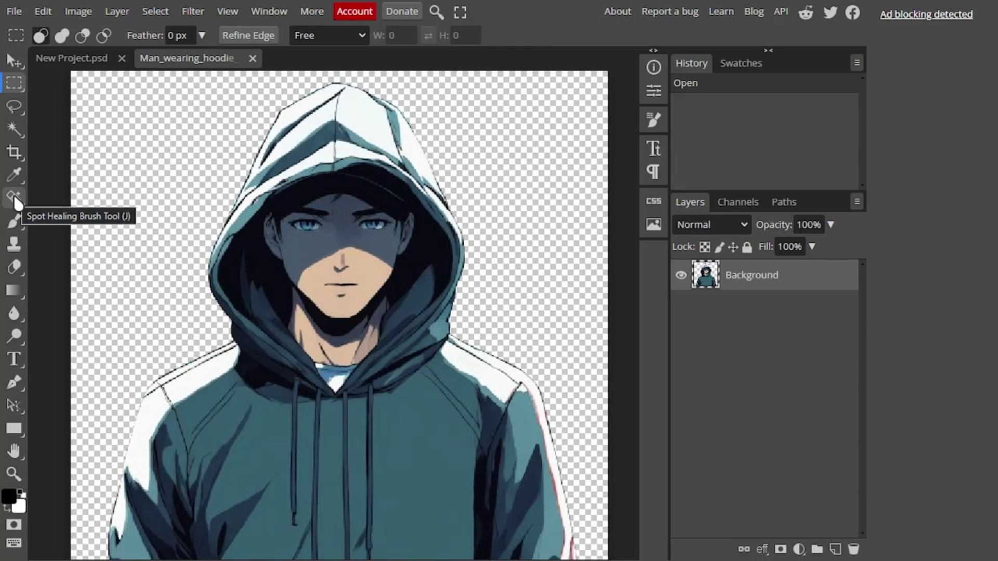
{"action": "left_click", "coordinate": [14, 199]}
{"action": "scroll", "coordinate": [335, 286], "scroll_direction": "up", "scroll_amount": 4}
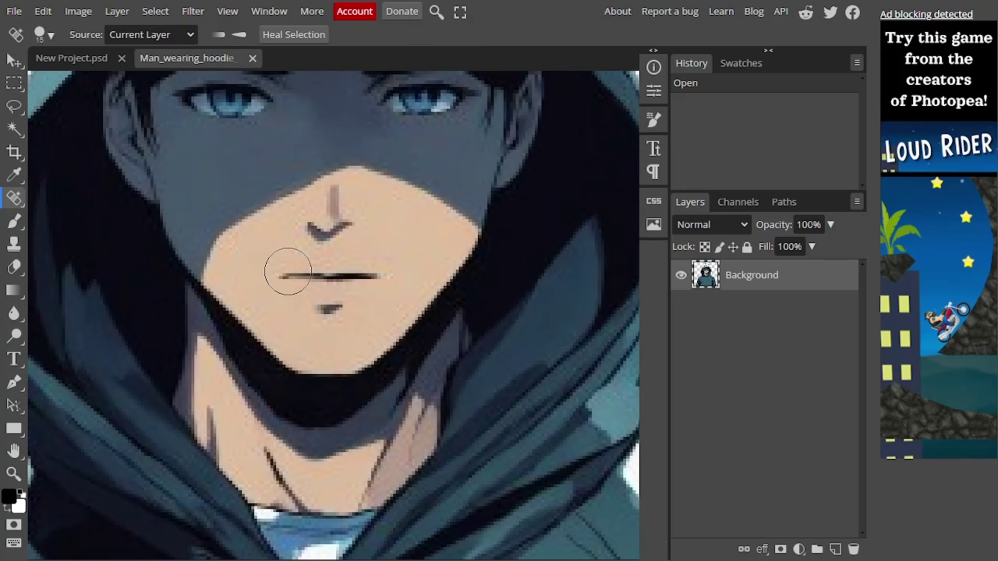
{"action": "mouse_move", "coordinate": [287, 277]}
{"action": "left_mouse_down"}
{"action": "mouse_move", "coordinate": [351, 277]}
{"action": "mouse_move", "coordinate": [373, 339]}
{"action": "left_mouse_up"}
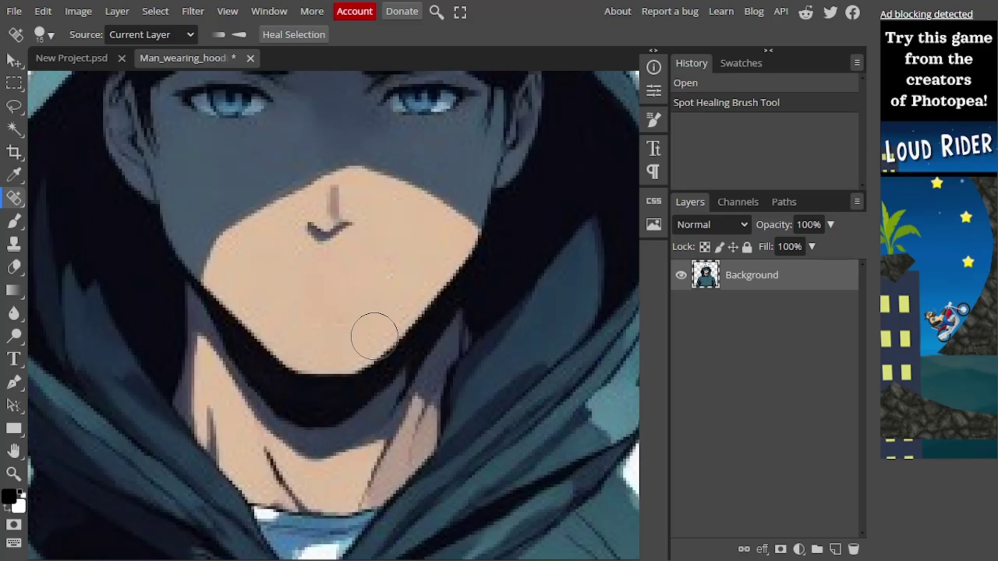
{"action": "scroll", "coordinate": [374, 336], "scroll_direction": "down", "scroll_amount": 3}
{"action": "scroll", "coordinate": [374, 336], "scroll_direction": "down", "scroll_amount": 2}
{"action": "left_click", "coordinate": [307, 149]}
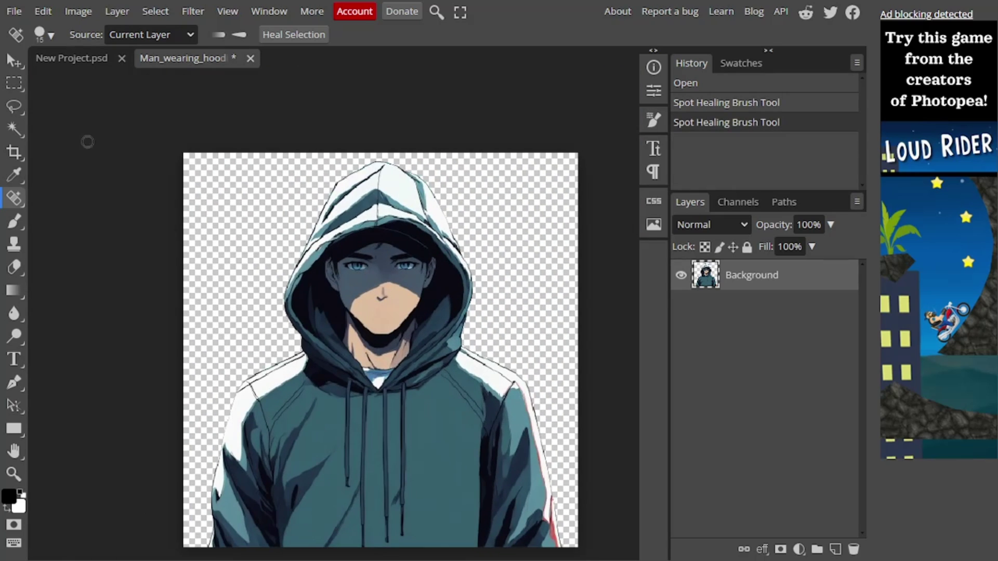
Step: Export the image as a PNG named 'tutorial' at 100% quality
{"action": "left_click", "coordinate": [14, 12]}
{"action": "mouse_move", "coordinate": [41, 225]}
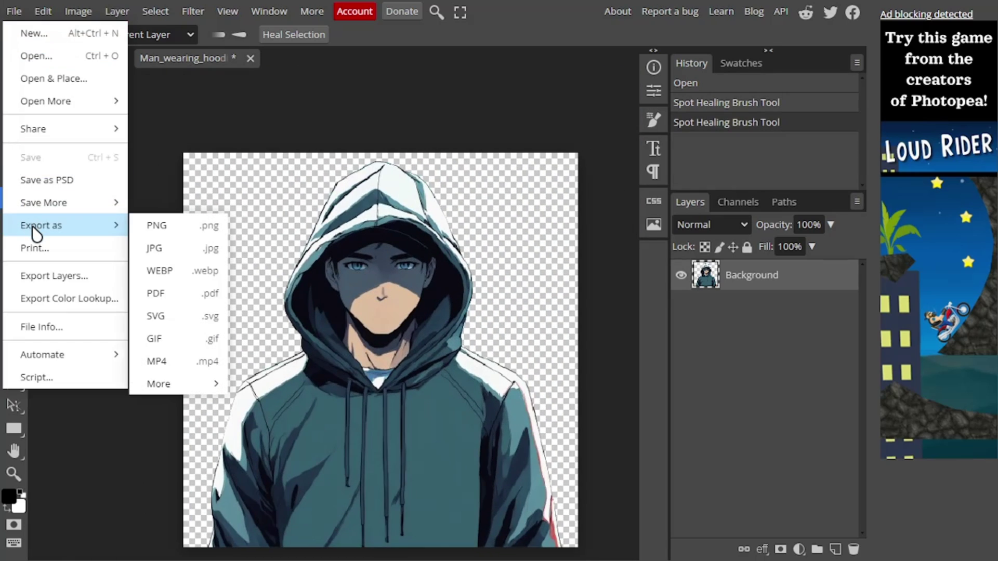
{"action": "left_click", "coordinate": [165, 230]}
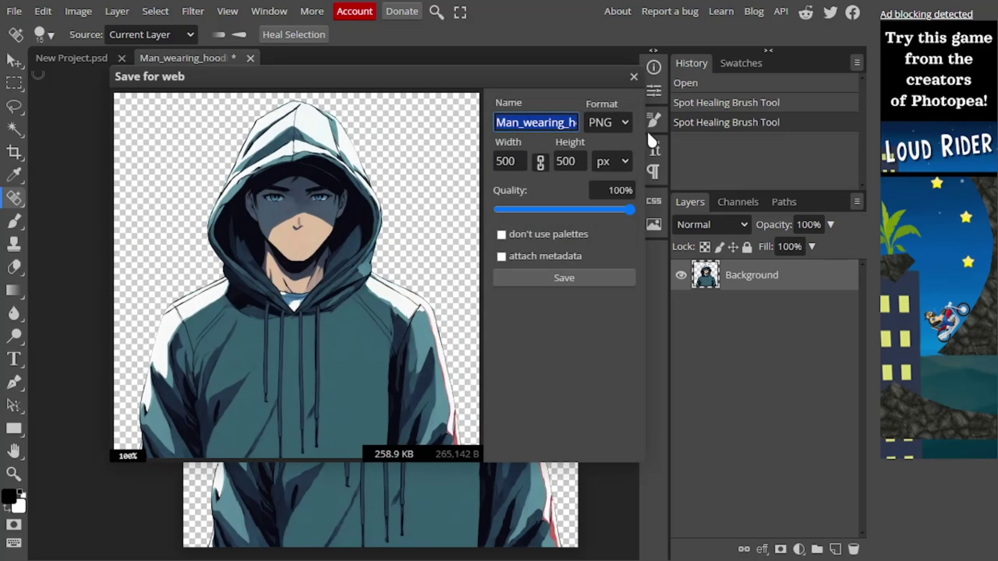
{"action": "type", "text": "t"}
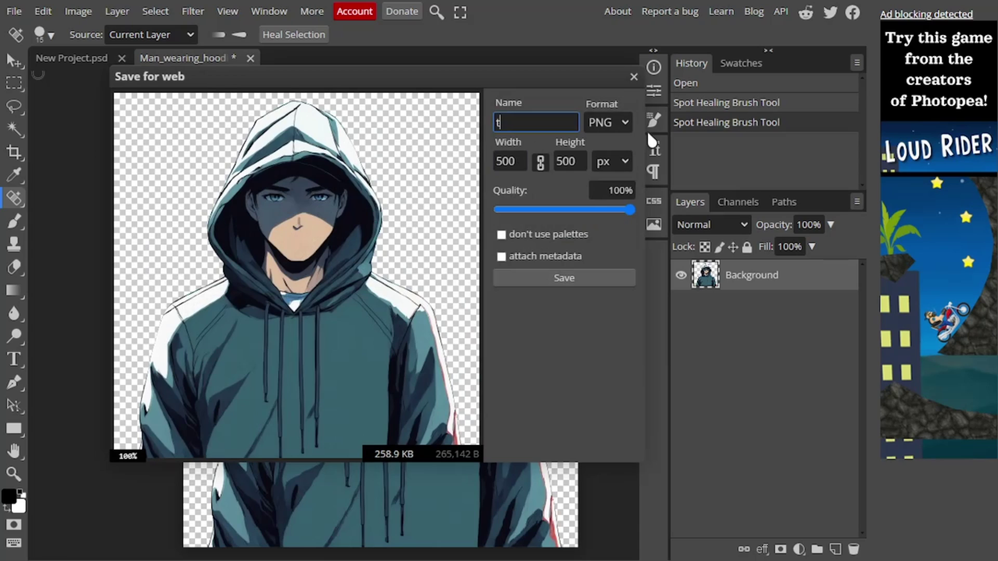
{"action": "type", "text": "utorial"}
{"action": "mouse_move", "coordinate": [629, 210]}
{"action": "left_mouse_down"}
{"action": "mouse_move", "coordinate": [617, 214]}
{"action": "mouse_move", "coordinate": [700, 230]}
{"action": "left_mouse_up"}
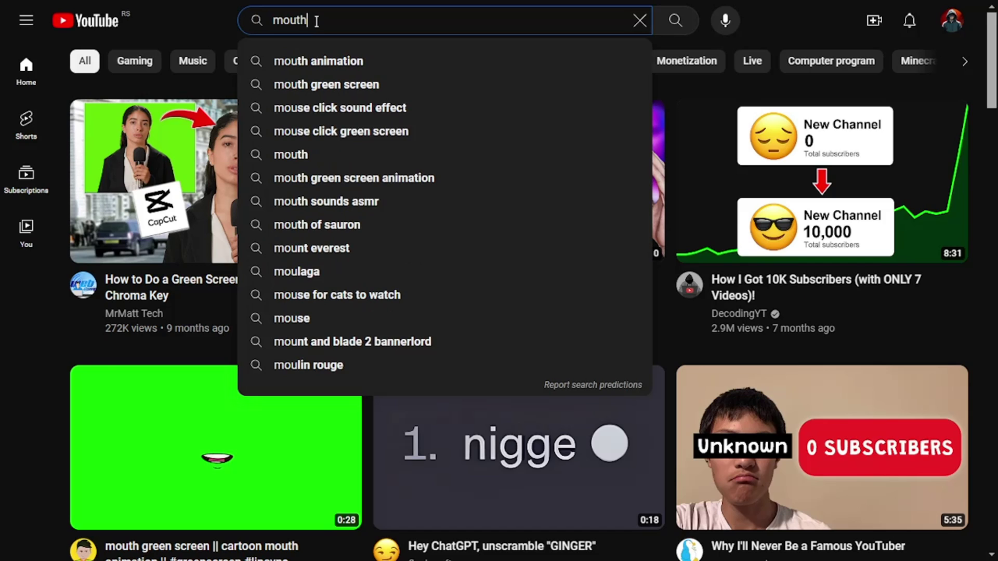
Step: Find the cartoon mouth green-screen animation video on YouTube and show its share link
{"action": "type", "text": "green scre"}
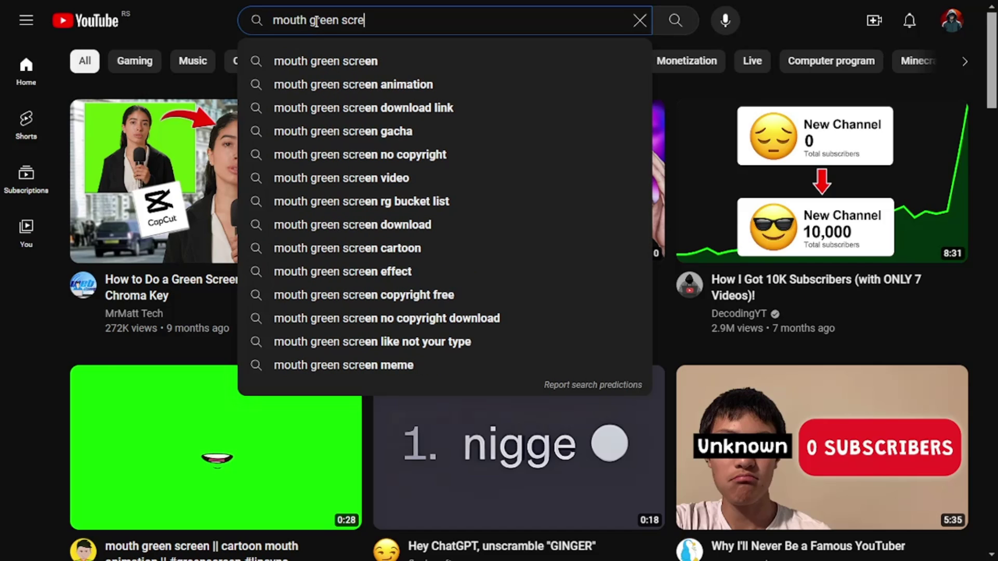
{"action": "type", "text": "en"}
{"action": "key", "text": "Return"}
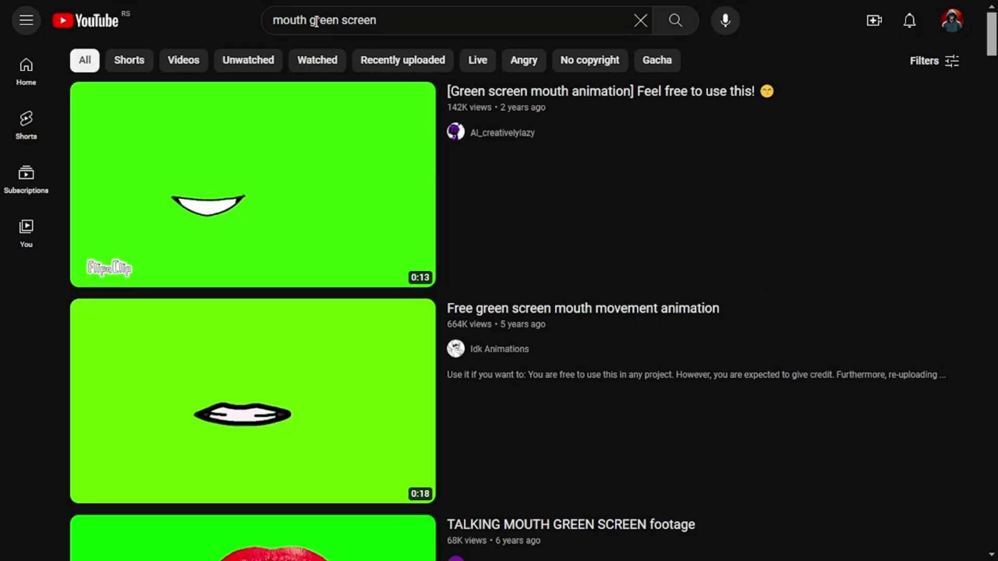
{"action": "scroll", "coordinate": [4, 331], "scroll_direction": "down", "scroll_amount": 10}
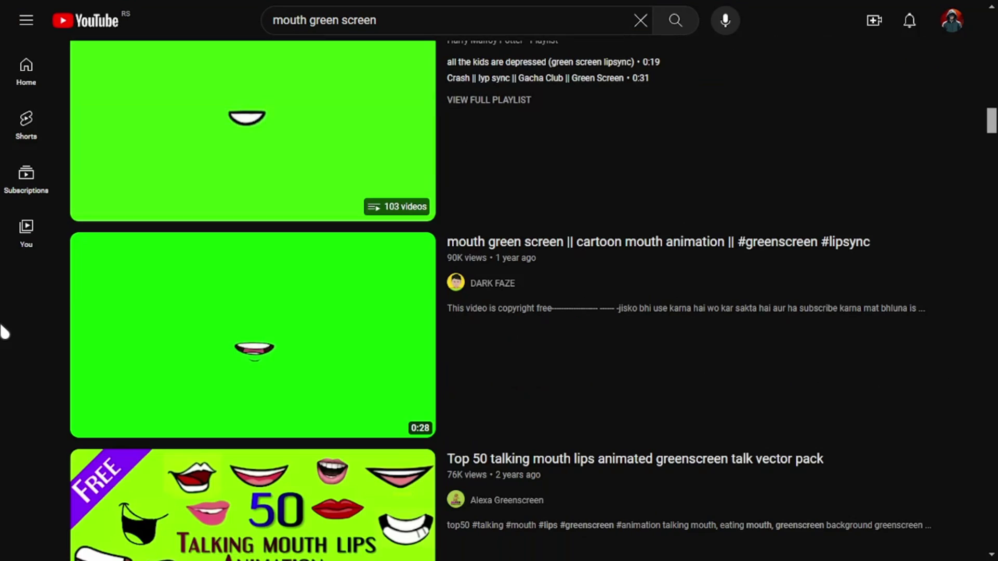
{"action": "left_click", "coordinate": [240, 333]}
{"action": "left_click", "coordinate": [514, 469]}
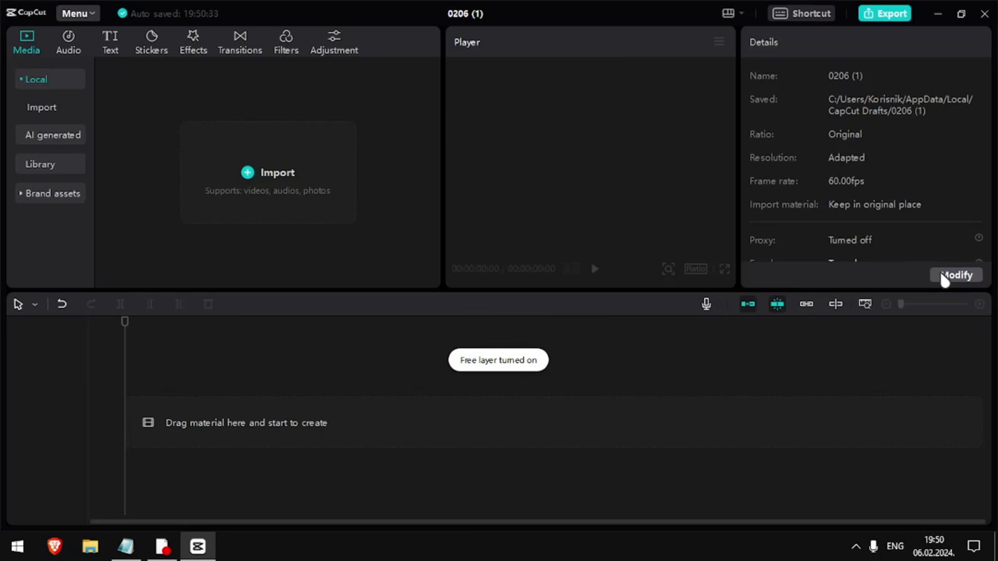
Step: Set the CapCut project aspect ratio to 16:9
{"action": "left_click", "coordinate": [943, 274]}
{"action": "left_click", "coordinate": [576, 254]}
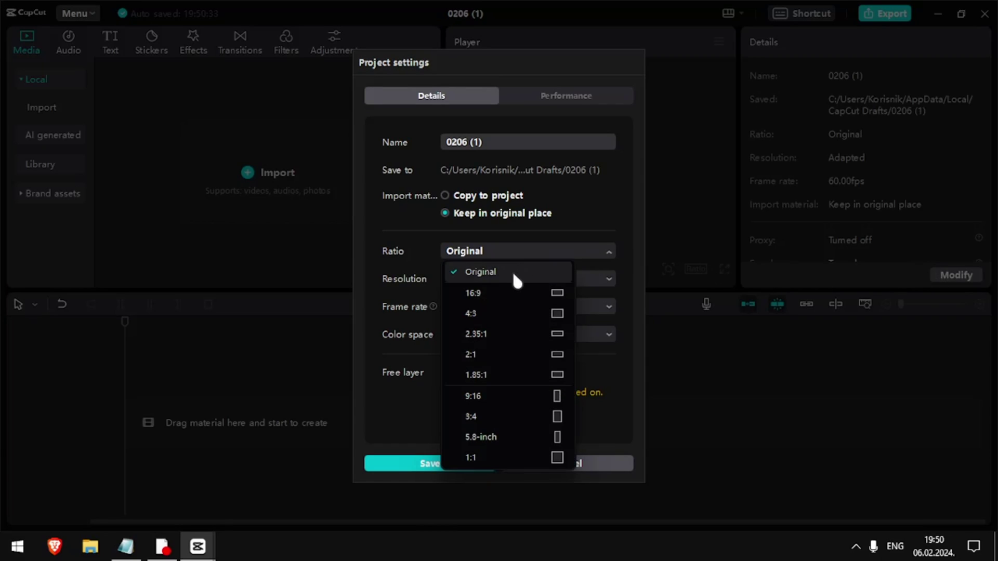
{"action": "left_click", "coordinate": [504, 291]}
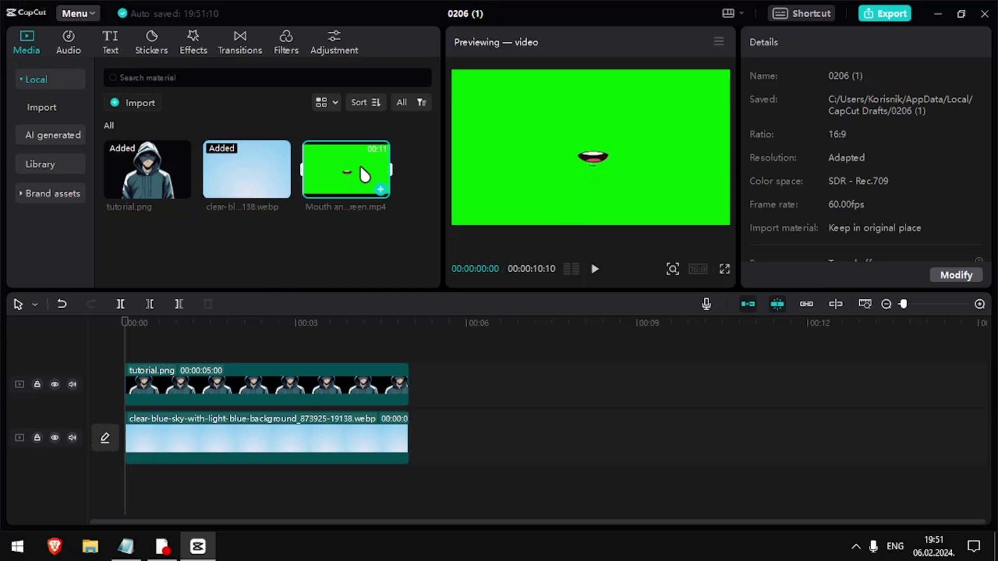
Step: Put the mouth clip on a top track and trim the character and sky clips to end with it
{"action": "mouse_move", "coordinate": [364, 174]}
{"action": "left_mouse_down"}
{"action": "mouse_move", "coordinate": [190, 395]}
{"action": "mouse_move", "coordinate": [142, 404]}
{"action": "left_mouse_up"}
{"action": "left_click", "coordinate": [299, 447]}
{"action": "left_click", "coordinate": [373, 414], "text": "ctrl"}
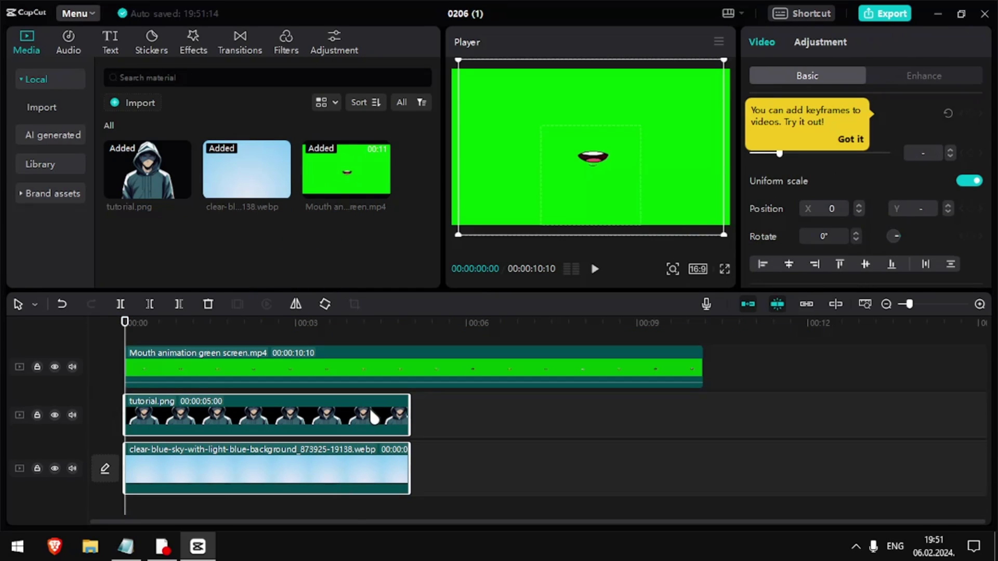
{"action": "left_click_drag", "start_coordinate": [410, 416], "coordinate": [702, 416]}
{"action": "left_click", "coordinate": [742, 423]}
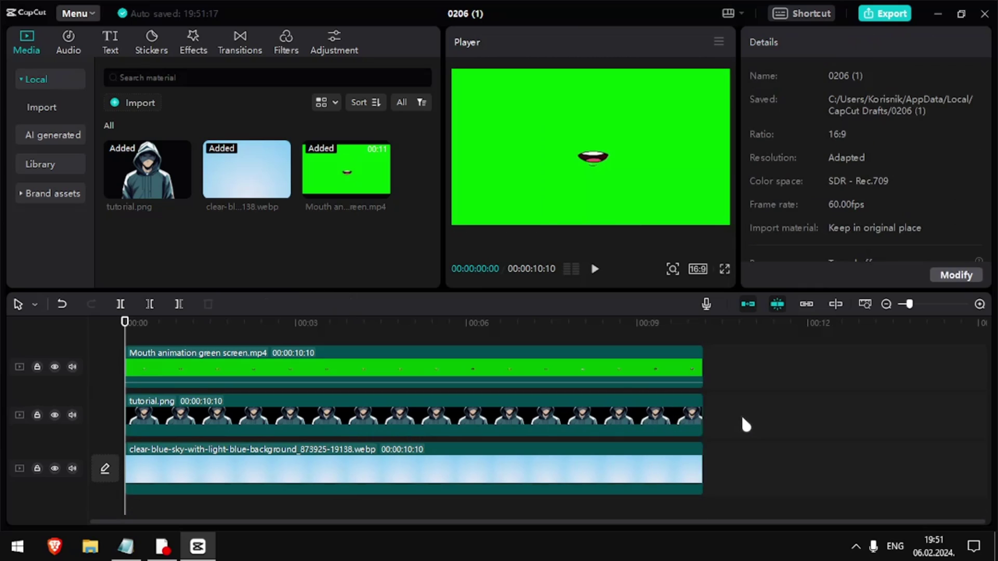
Step: Chroma-key the sampled green out of the mouth clip at full strength and shrink it to face size
{"action": "left_click", "coordinate": [419, 347]}
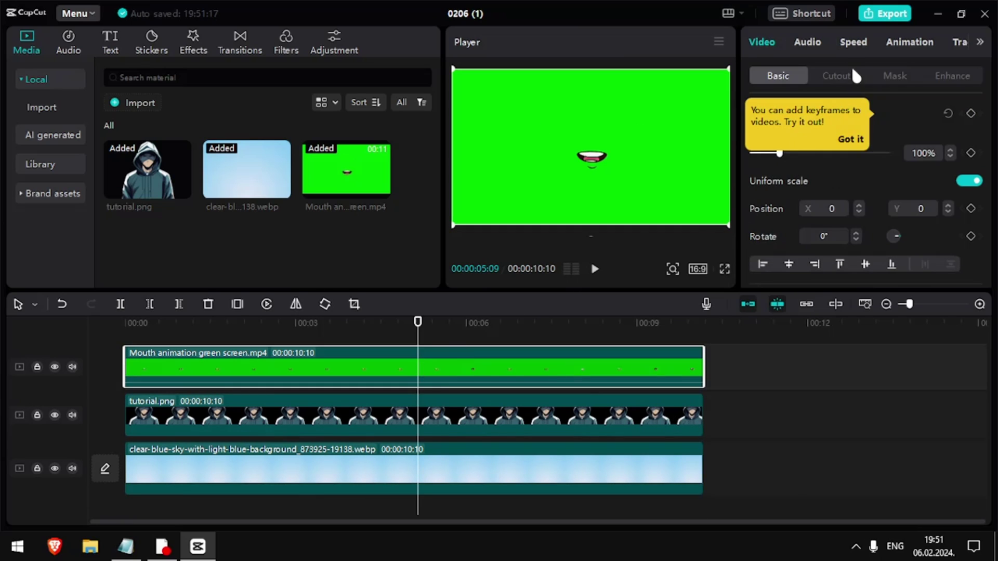
{"action": "left_click", "coordinate": [858, 141]}
{"action": "left_click", "coordinate": [835, 77]}
{"action": "left_click", "coordinate": [753, 114]}
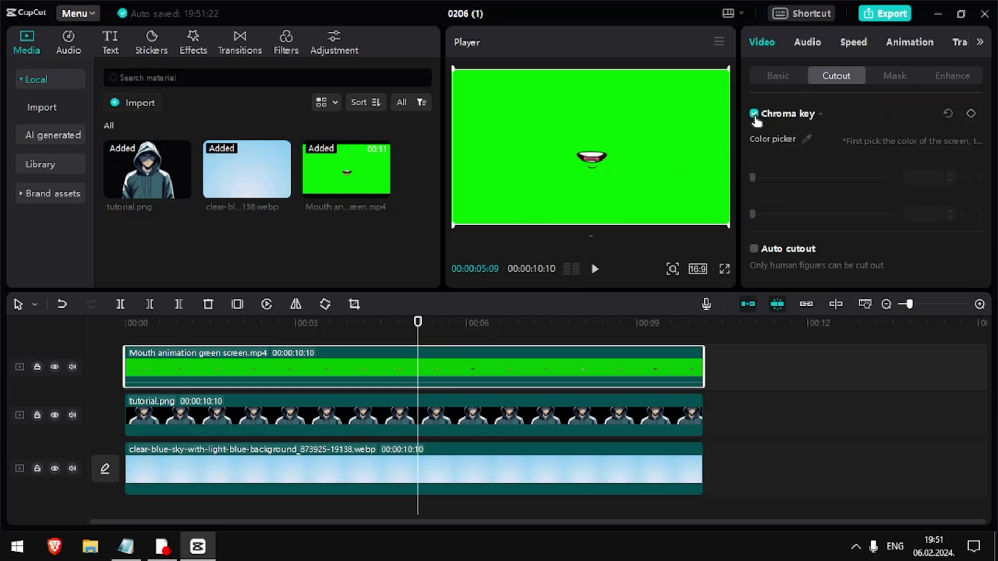
{"action": "left_click", "coordinate": [808, 139]}
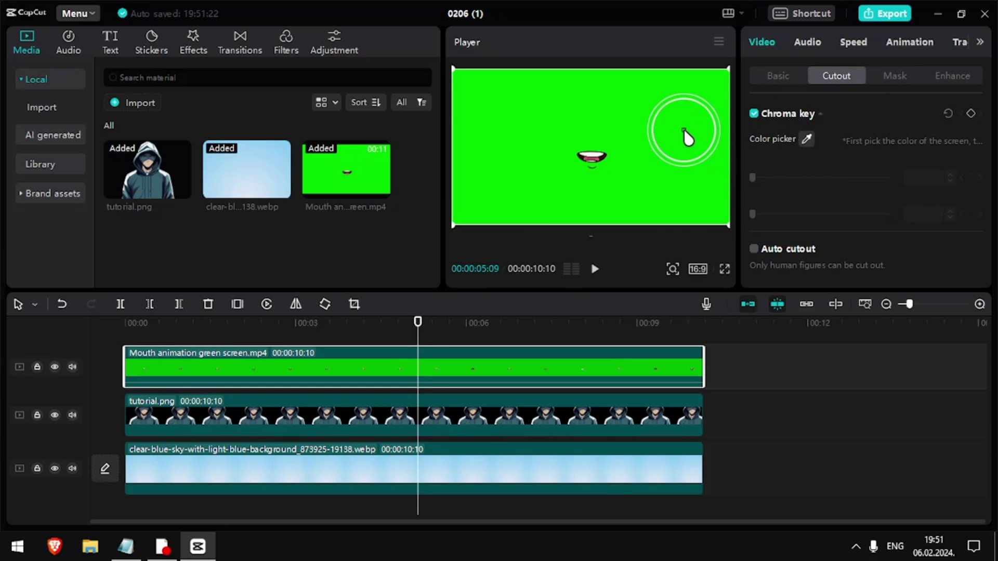
{"action": "left_click", "coordinate": [683, 136]}
{"action": "left_click_drag", "start_coordinate": [753, 178], "coordinate": [940, 181]}
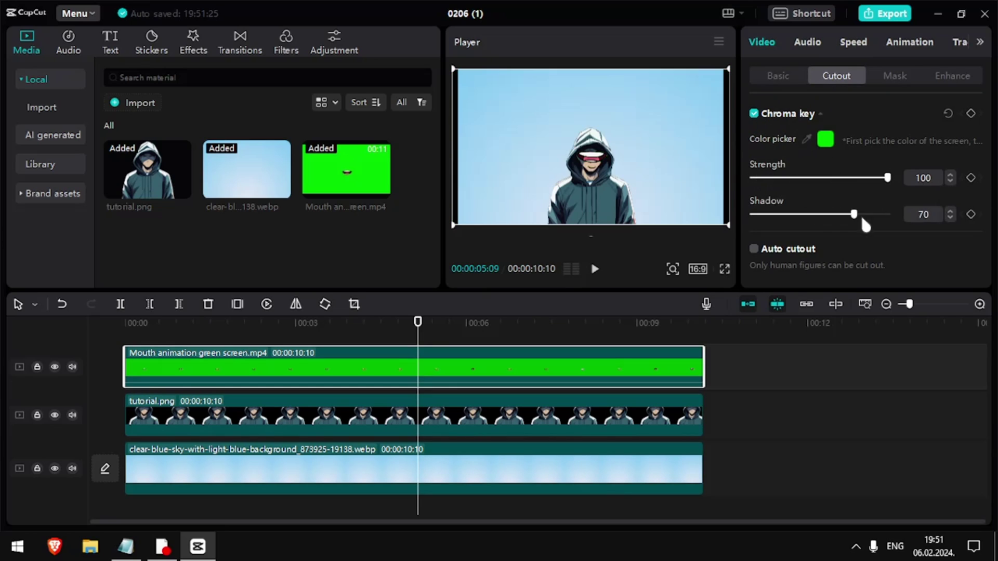
{"action": "mouse_move", "coordinate": [727, 224]}
{"action": "left_mouse_down"}
{"action": "mouse_move", "coordinate": [590, 152]}
{"action": "mouse_move", "coordinate": [606, 167]}
{"action": "left_mouse_up"}
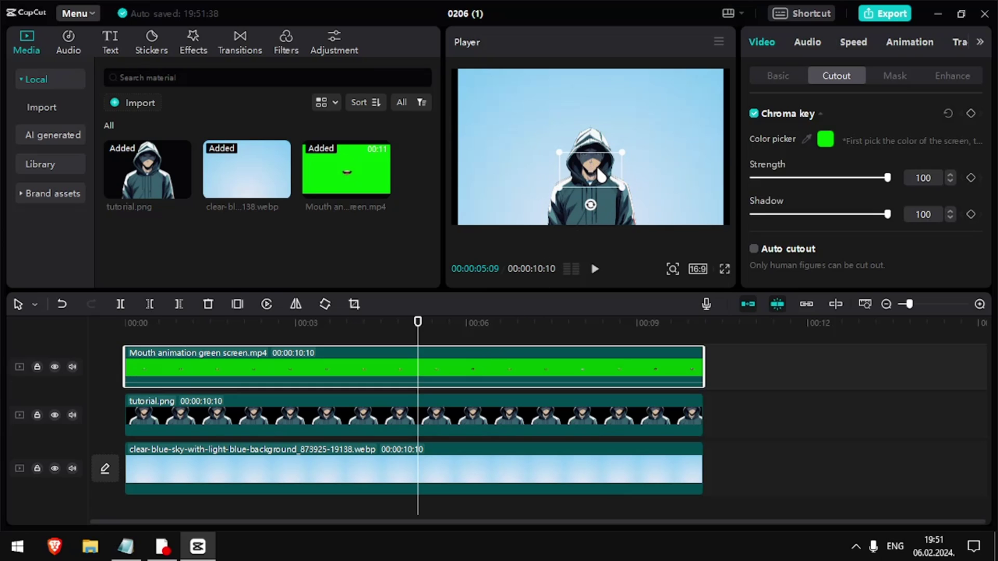
Step: Move the mouth overlay onto the character's face and fine-tune its vertical position
{"action": "left_click", "coordinate": [486, 324]}
{"action": "left_click_drag", "start_coordinate": [591, 180], "coordinate": [592, 177]}
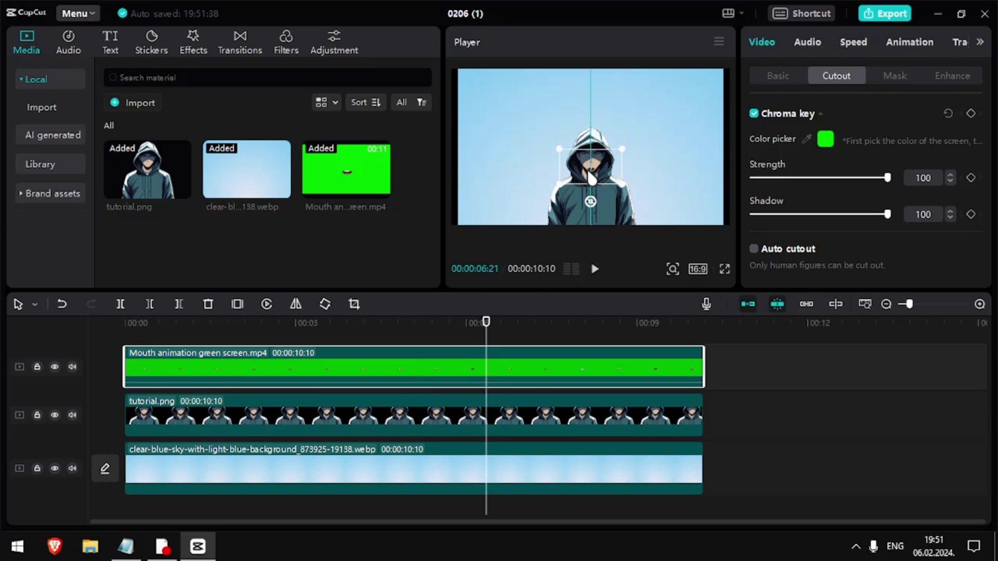
{"action": "left_click", "coordinate": [724, 269]}
{"action": "key", "text": "Escape"}
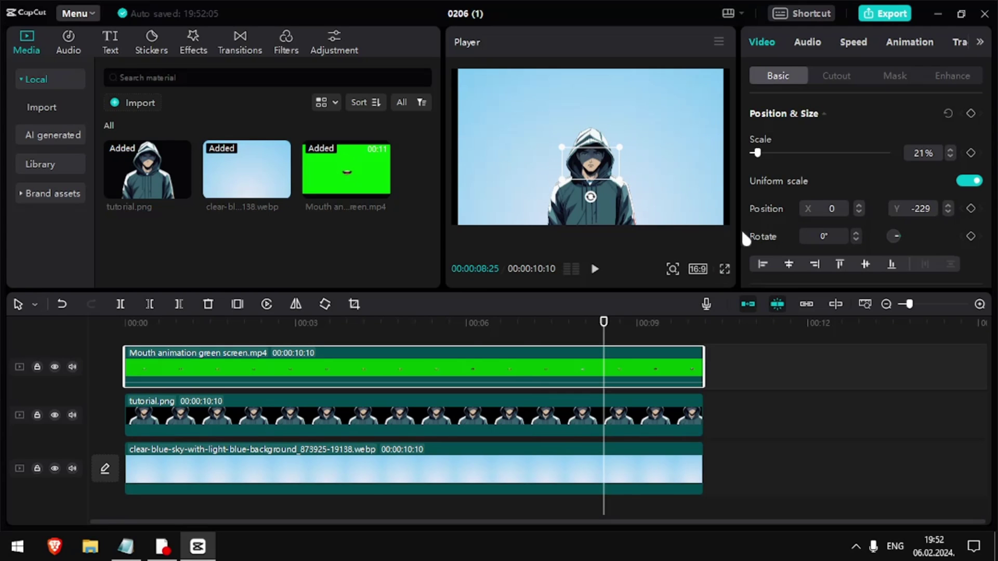
{"action": "left_click", "coordinate": [724, 269]}
{"action": "key", "text": "space"}
Step: Play the whole talking animation in fullscreen preview to check it
{"action": "key", "text": "space"}
{"action": "key", "text": "Escape"}
{"action": "left_click", "coordinate": [948, 213]}
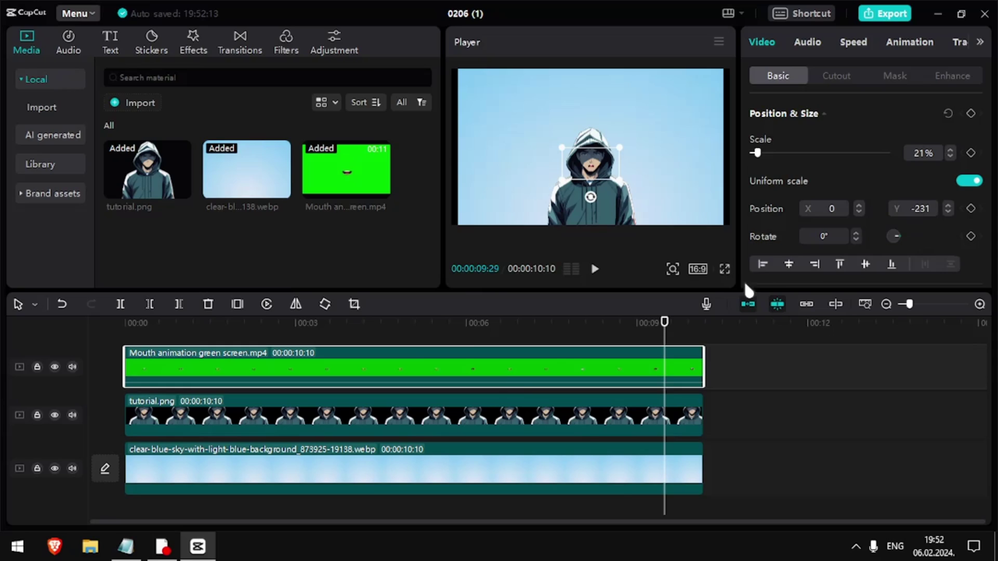
{"action": "left_click", "coordinate": [724, 269]}
{"action": "key", "text": "space"}
{"action": "key", "text": "Escape"}
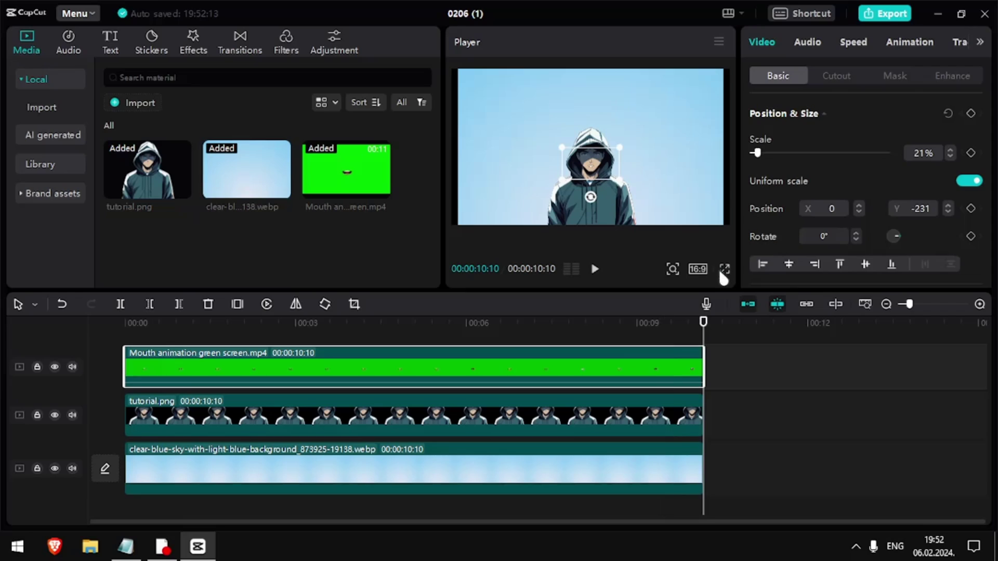
{"action": "key", "text": "space"}
{"action": "scroll", "coordinate": [372, 367], "scroll_direction": "down", "scroll_amount": 3}
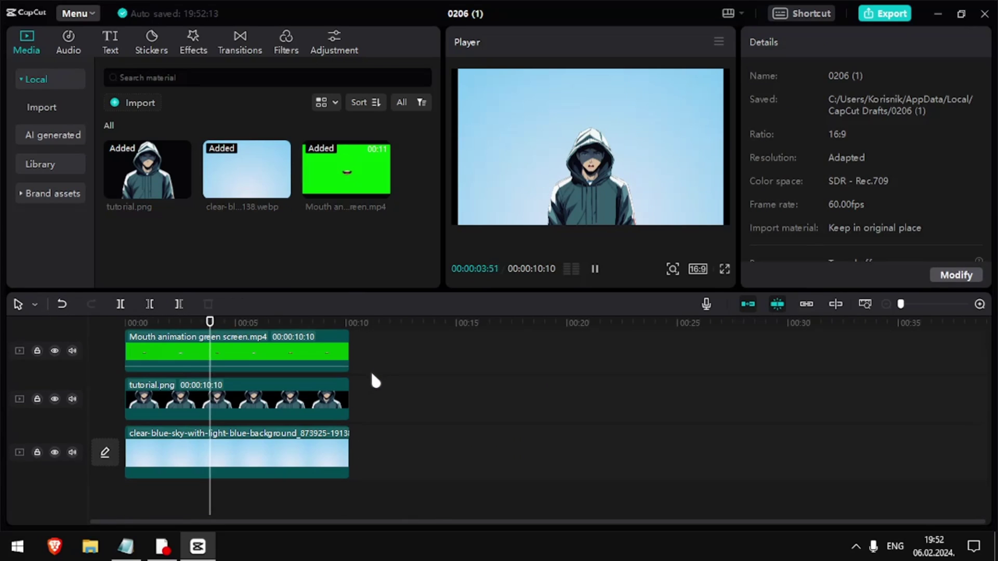
{"action": "key", "text": "space"}
{"action": "scroll", "coordinate": [158, 462], "scroll_direction": "up", "scroll_amount": 3}
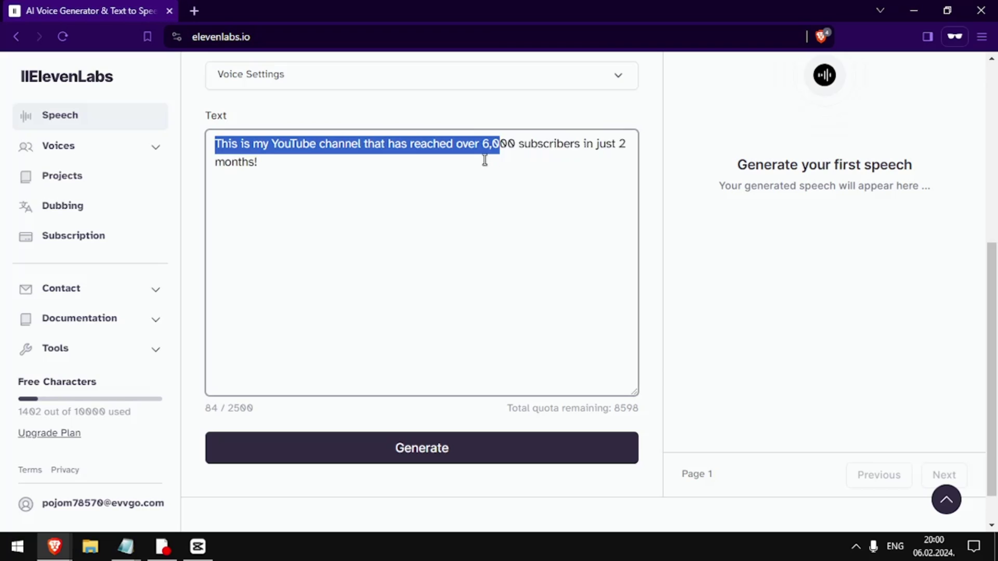
Step: Generate speech for the line about passing 6,000 subscribers in 2 months
{"action": "left_click_drag", "start_coordinate": [552, 137], "coordinate": [358, 374]}
{"action": "left_click", "coordinate": [396, 457]}
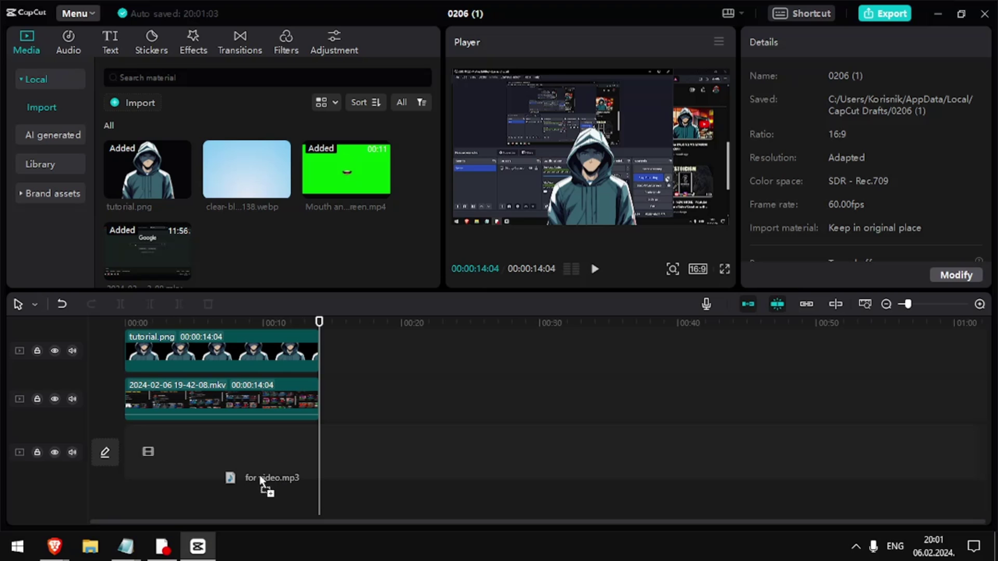
Step: Align the 'for video' voiceover to 00:00 and move the channel footage down one track
{"action": "left_click_drag", "start_coordinate": [341, 499], "coordinate": [157, 499]}
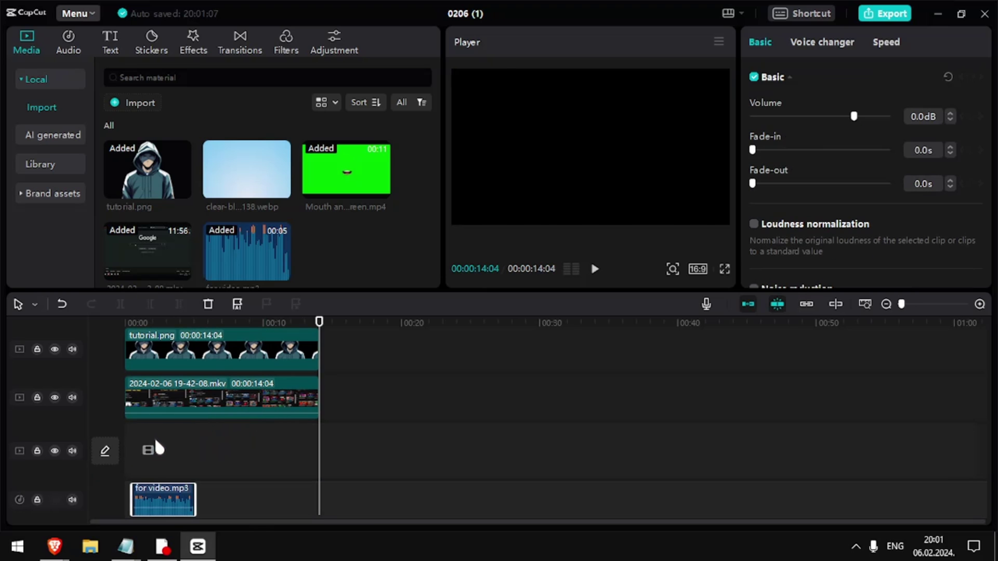
{"action": "left_click", "coordinate": [221, 451]}
{"action": "left_click_drag", "start_coordinate": [222, 451], "coordinate": [98, 445]}
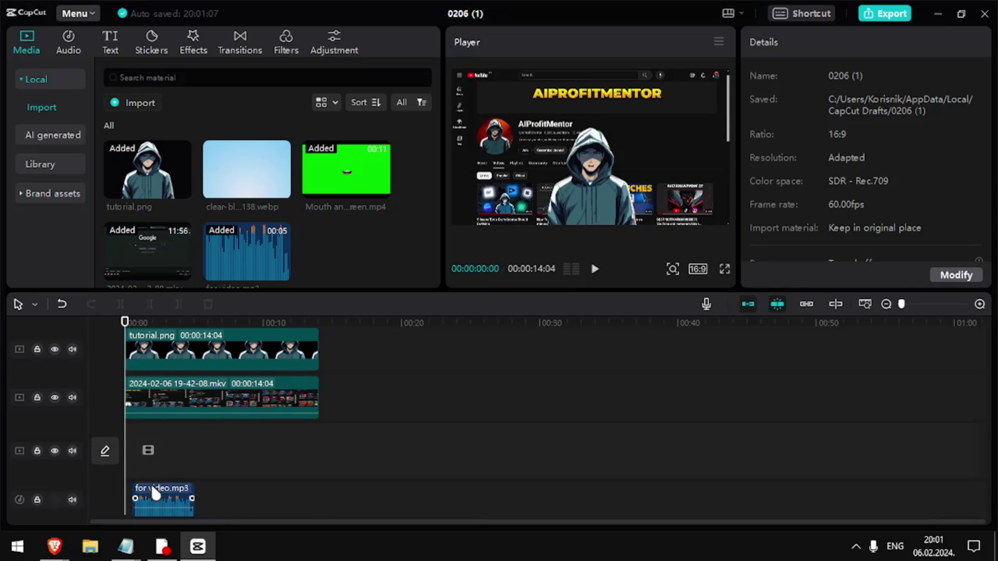
{"action": "left_click_drag", "start_coordinate": [157, 496], "coordinate": [147, 497]}
{"action": "left_click_drag", "start_coordinate": [172, 400], "coordinate": [170, 448]}
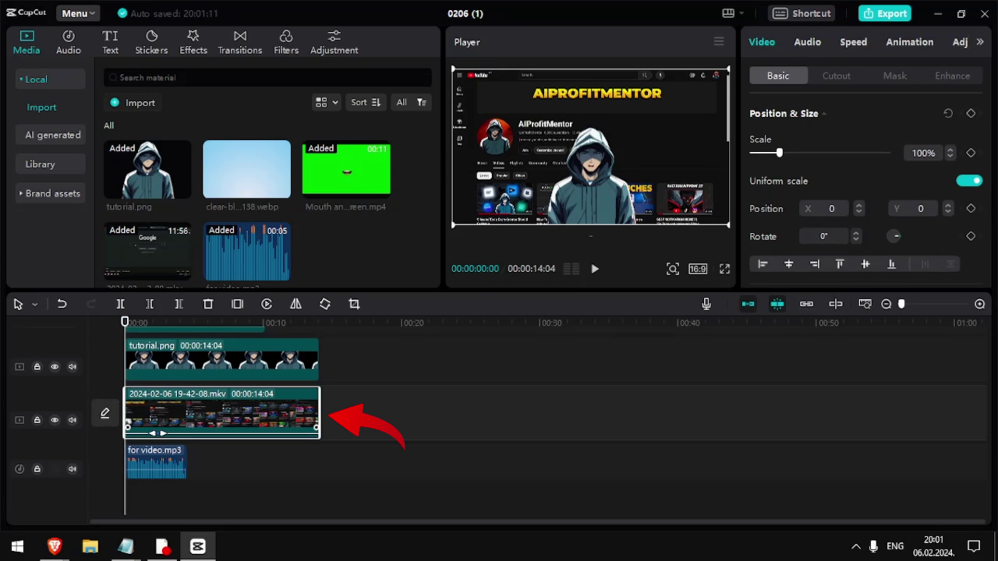
Step: Play the layered character, mouth and footage composition in full-screen preview
{"action": "left_click", "coordinate": [726, 269]}
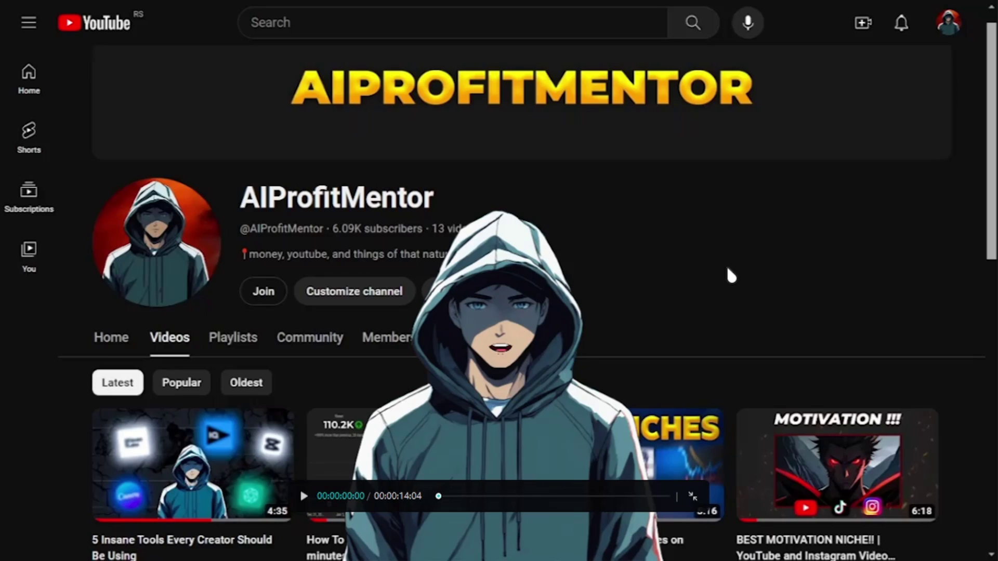
{"action": "key", "text": "space"}
{"action": "key", "text": "Escape"}
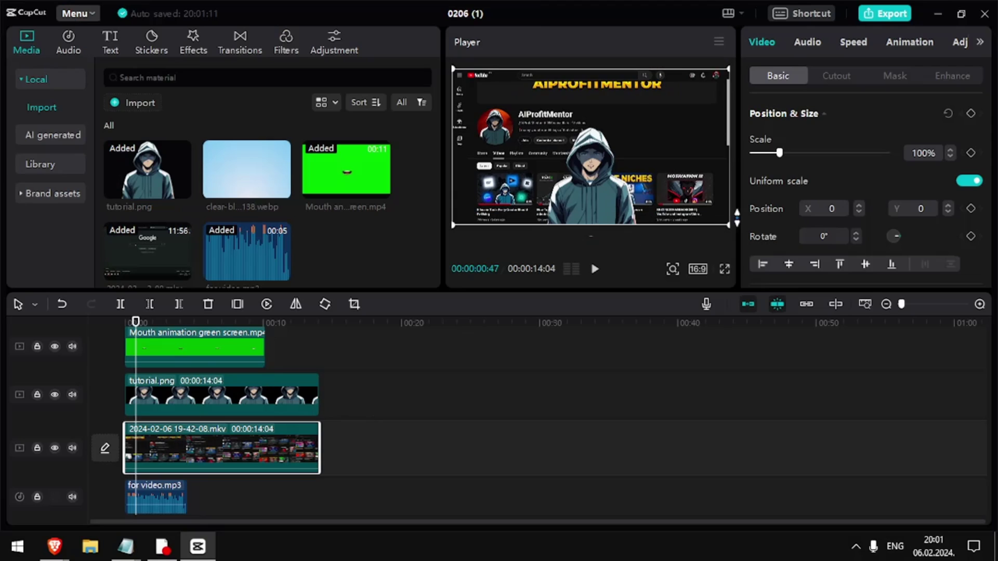
{"action": "left_click", "coordinate": [320, 355]}
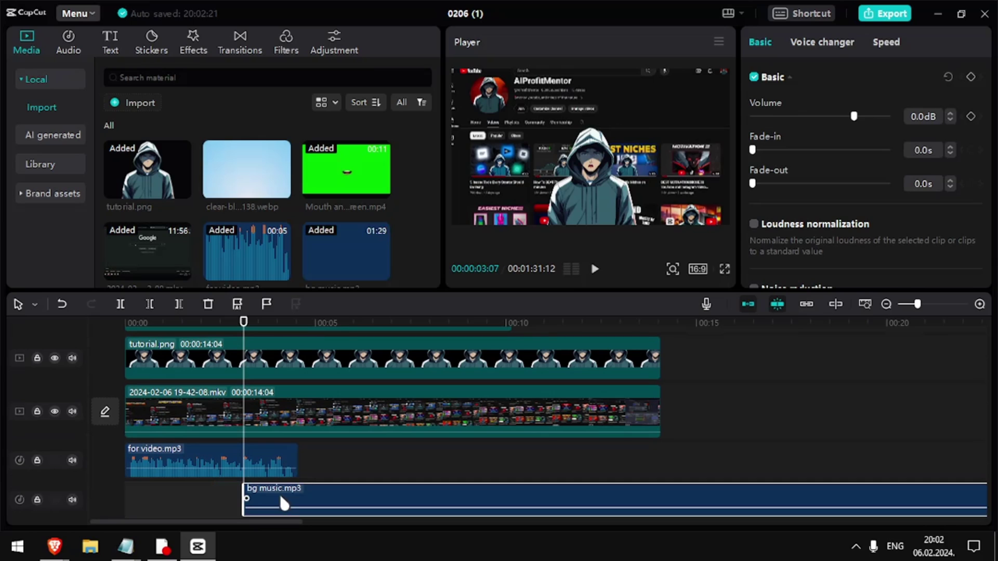
Step: Lay the Spark effect 'By the Fireplace' over the channel footage and preview it full screen
{"action": "left_click_drag", "start_coordinate": [275, 497], "coordinate": [163, 497]}
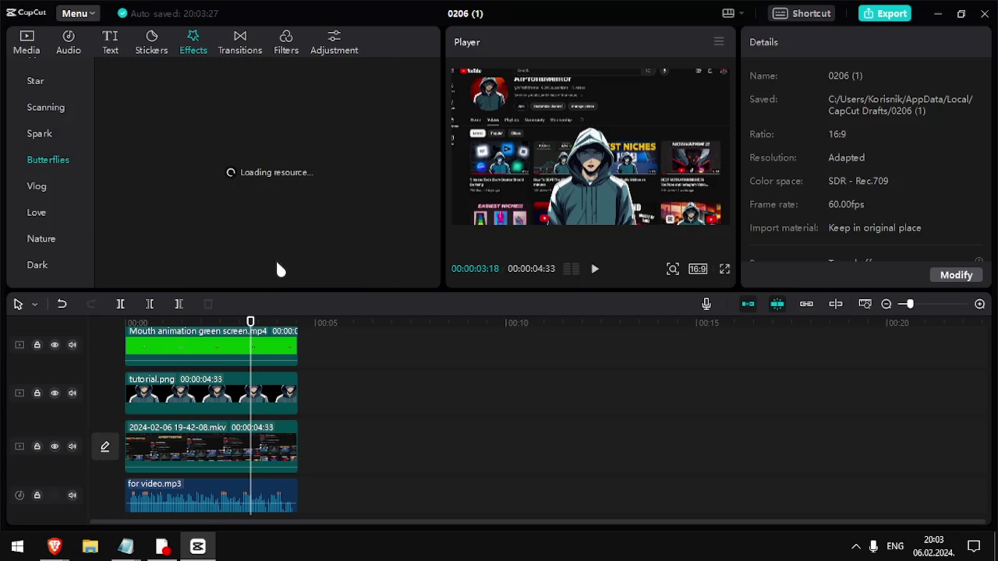
{"action": "left_click", "coordinate": [42, 134]}
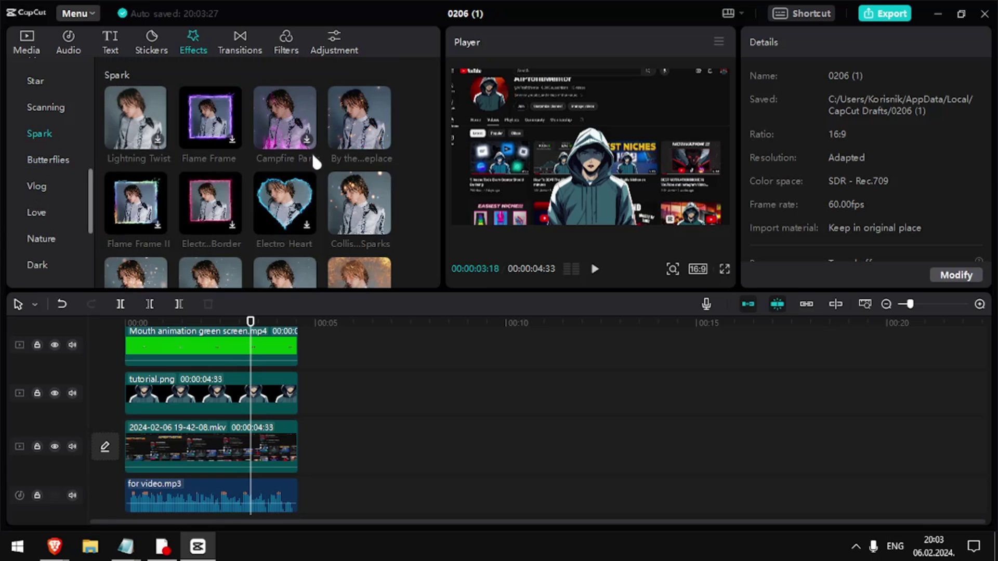
{"action": "left_click_drag", "start_coordinate": [355, 124], "coordinate": [244, 447]}
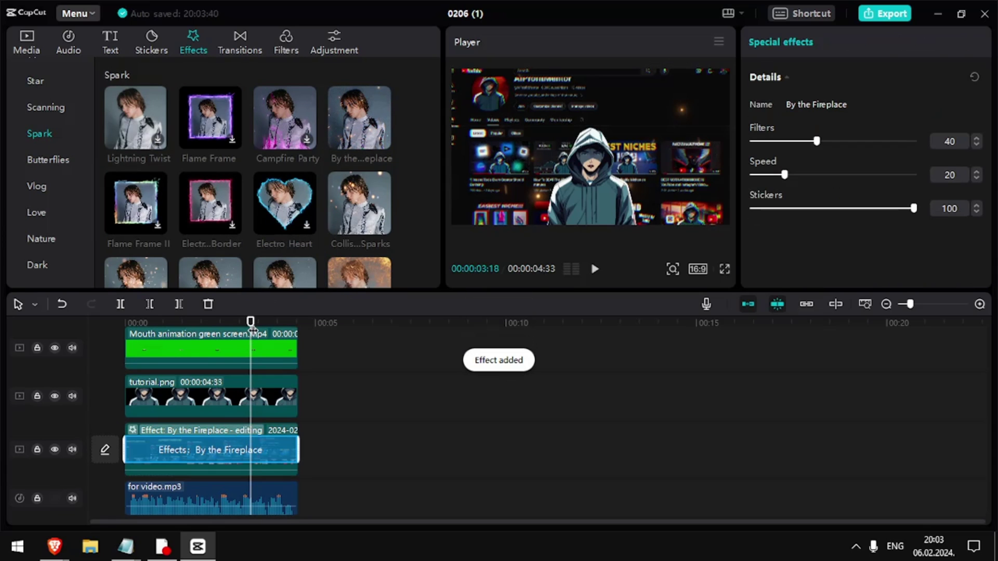
{"action": "left_click_drag", "start_coordinate": [252, 329], "coordinate": [167, 328]}
{"action": "left_click", "coordinate": [725, 270]}
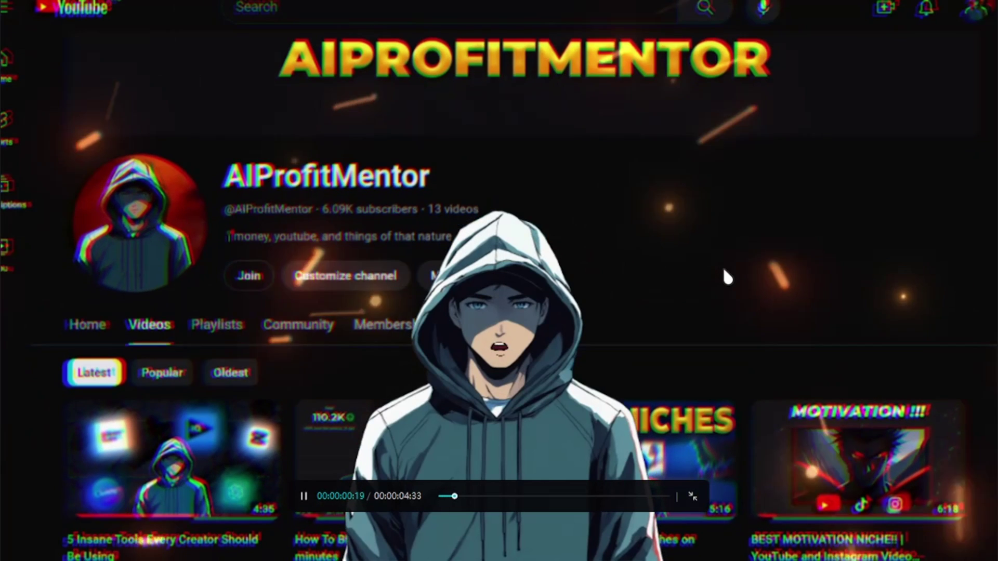